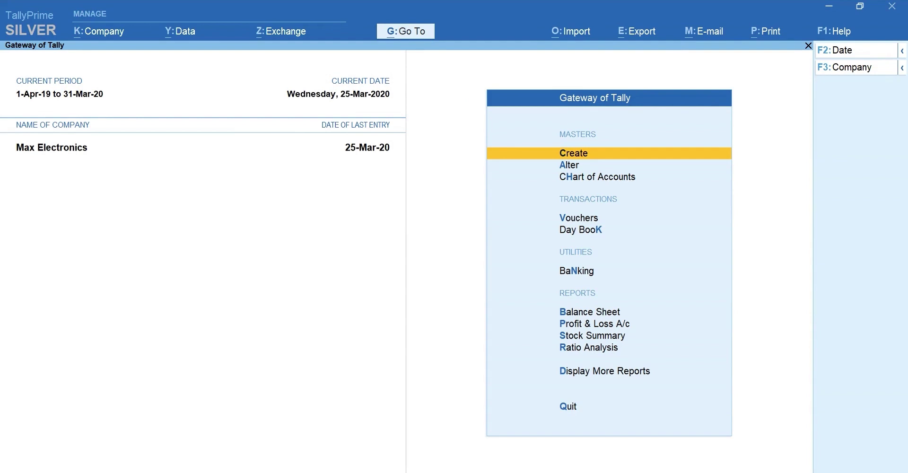
Show the item-wise Stock Summary with Goods Inwards and Outwards set to Yes and Closing Balance to No
key("s")
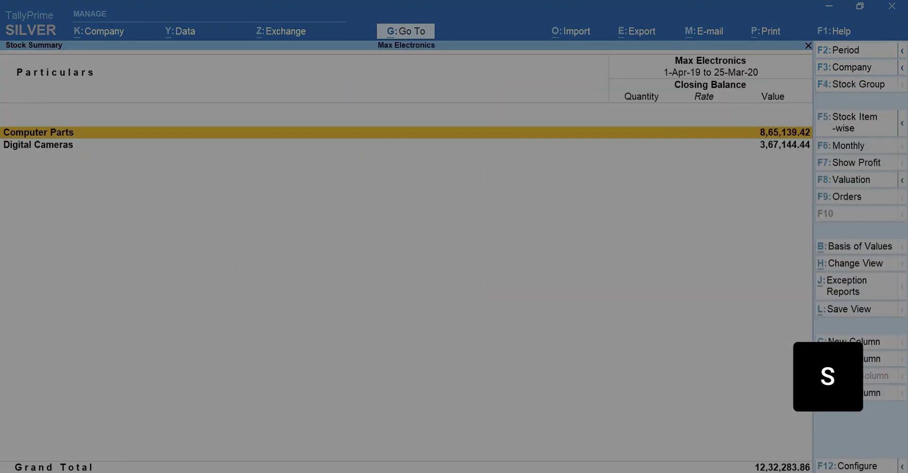
key("F5")
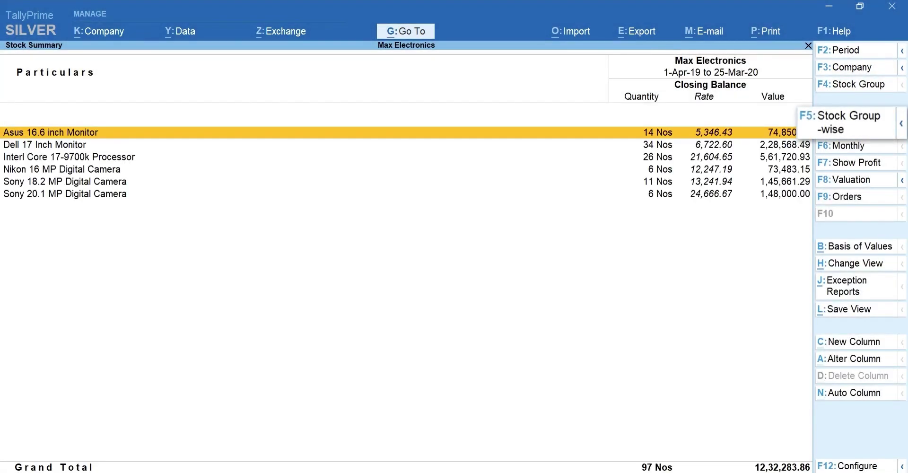
key("F12")
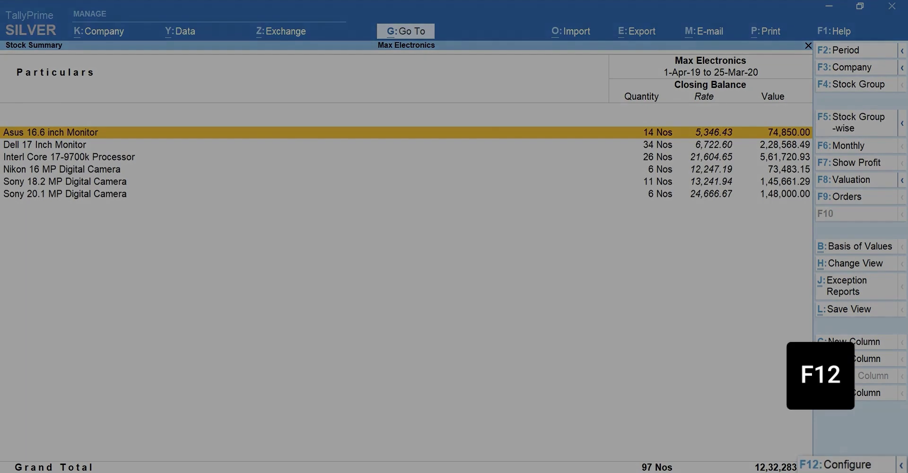
key("Down")
key("Down")
key("Down")
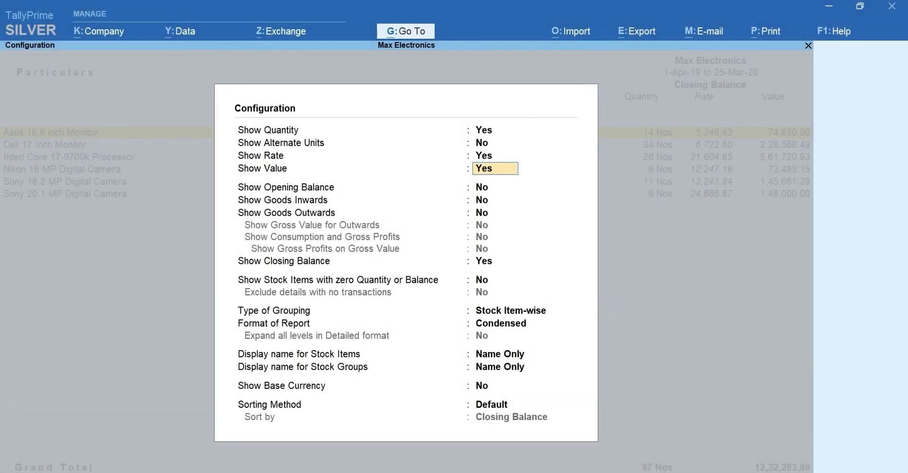
key("Down")
key("Return")
type("y")
key("Return")
type("y")
key("Return")
key("Return")
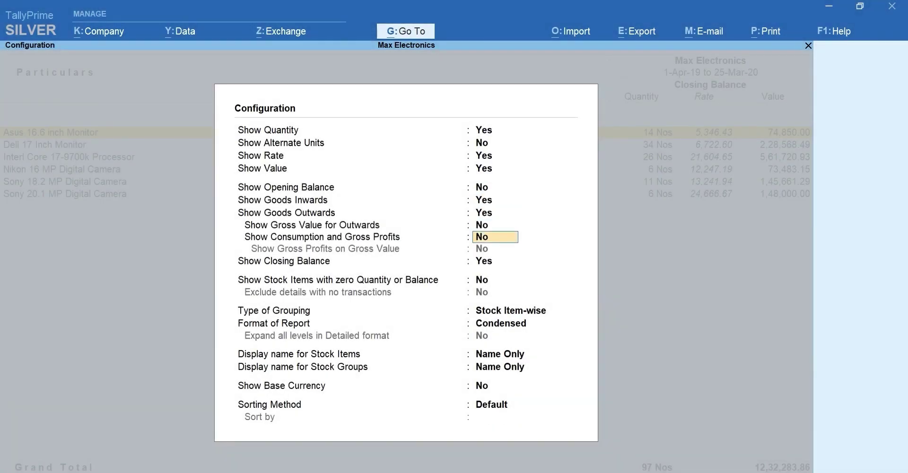
key("Return")
type("No")
key("Return")
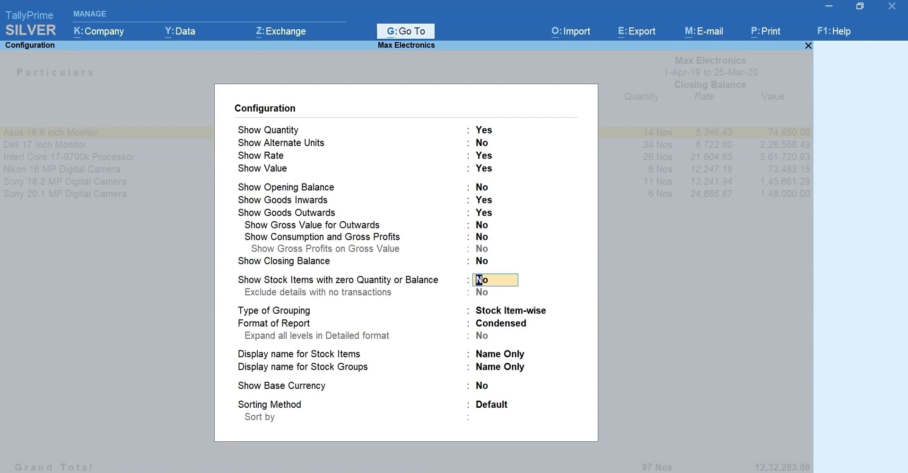
key("ctrl+a")
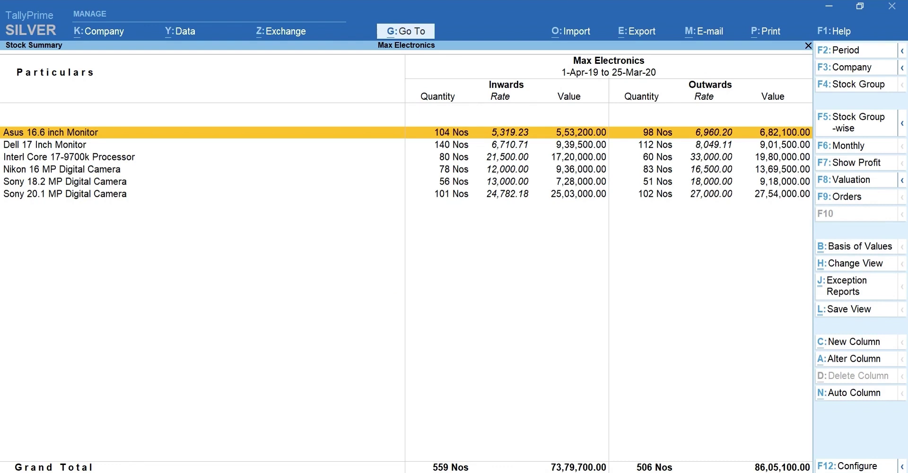
Name a new saved view 'Stock Summary- Inward and Outward', leaving it non-default
key("ctrl+l")
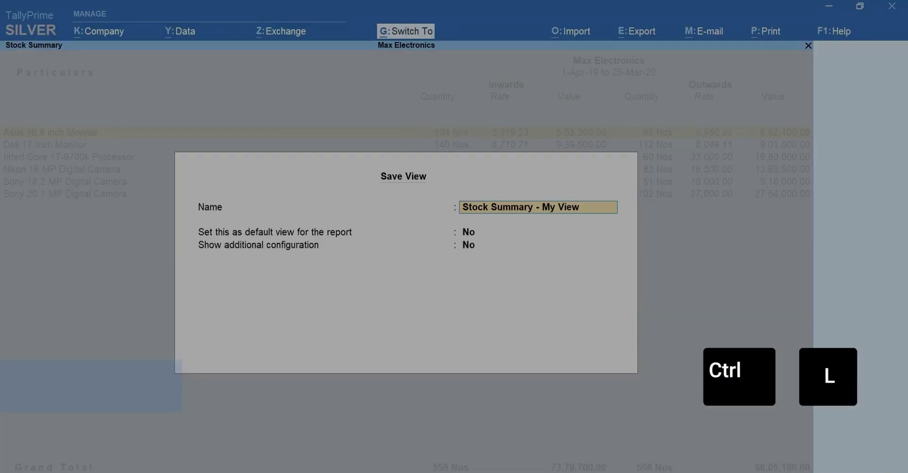
type("Stock Summa")
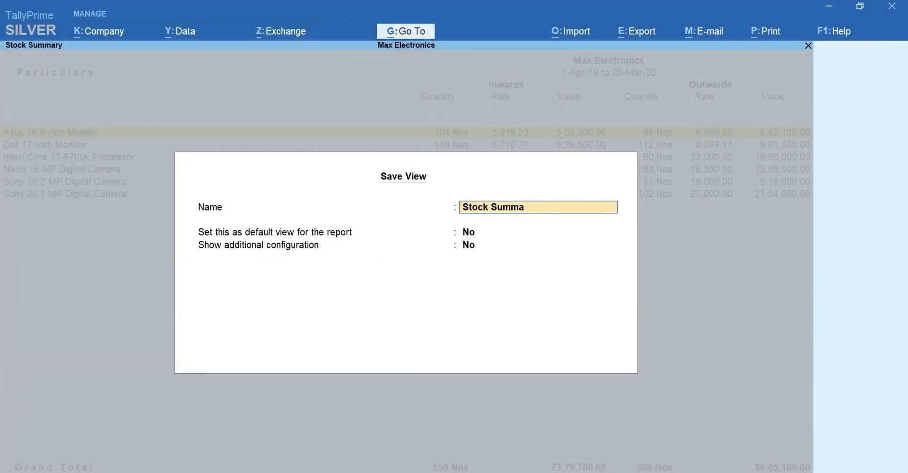
type("ry- Inward and Outwa")
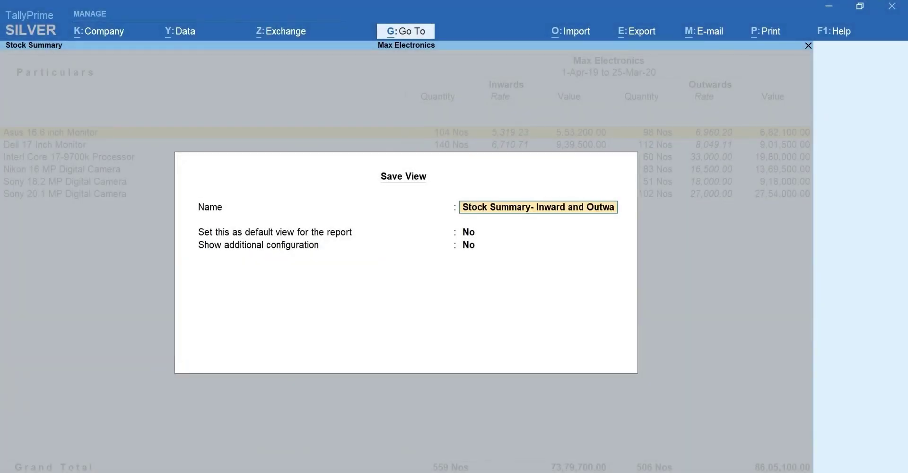
type("rd")
key("Return")
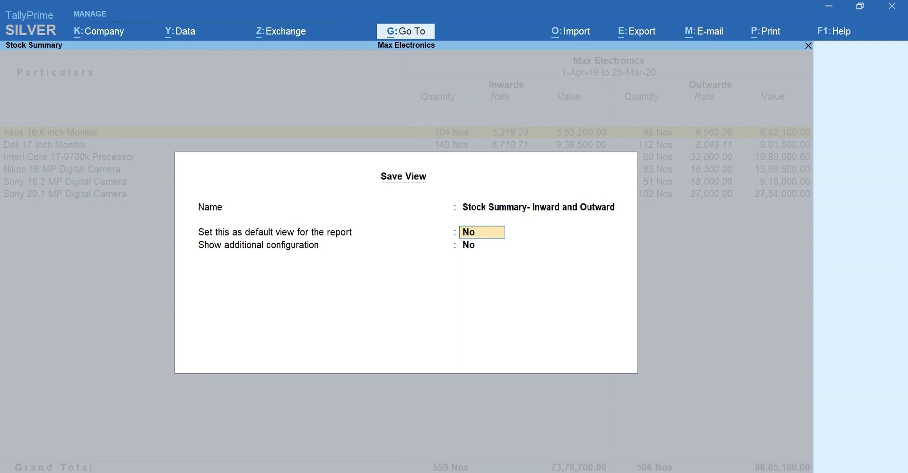
key("Return")
key("Return")
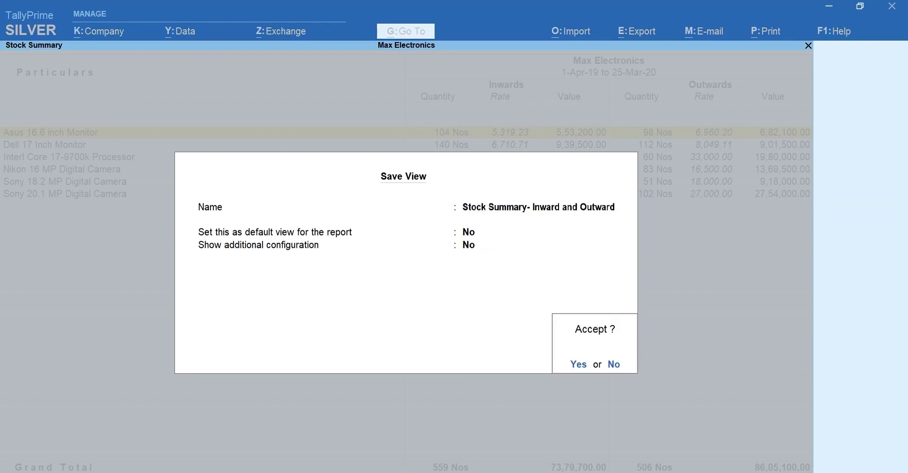
Save the Inward and Outward view, reopen Stock Summary, and load that saved view
key("Return")
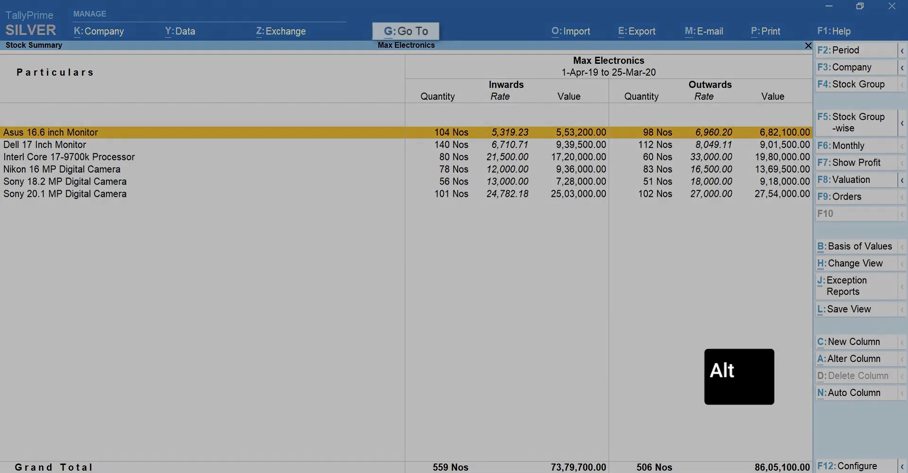
key("alt+g")
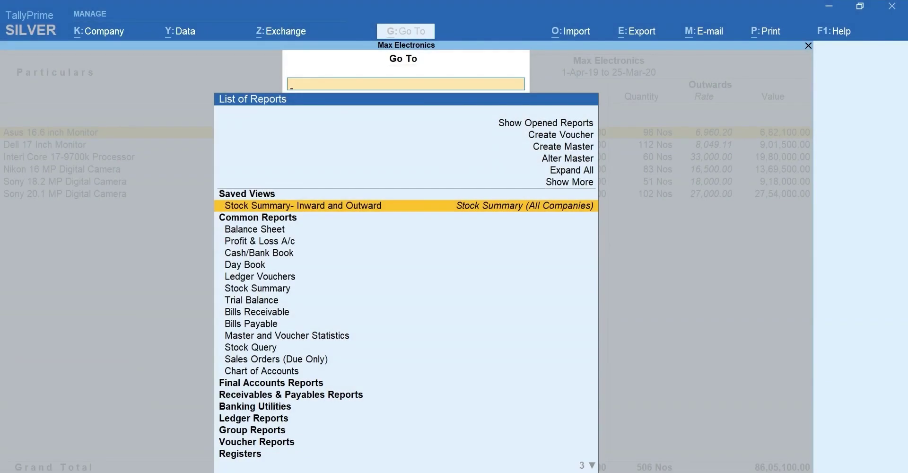
type("Stock")
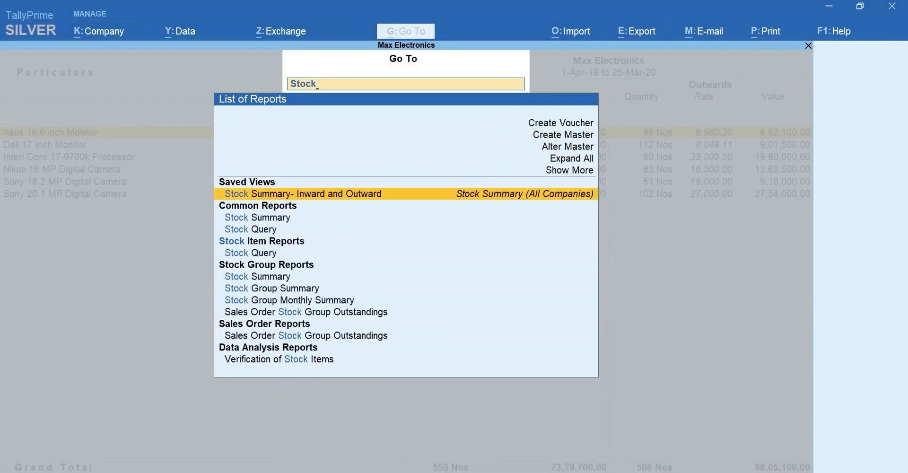
key("Return")
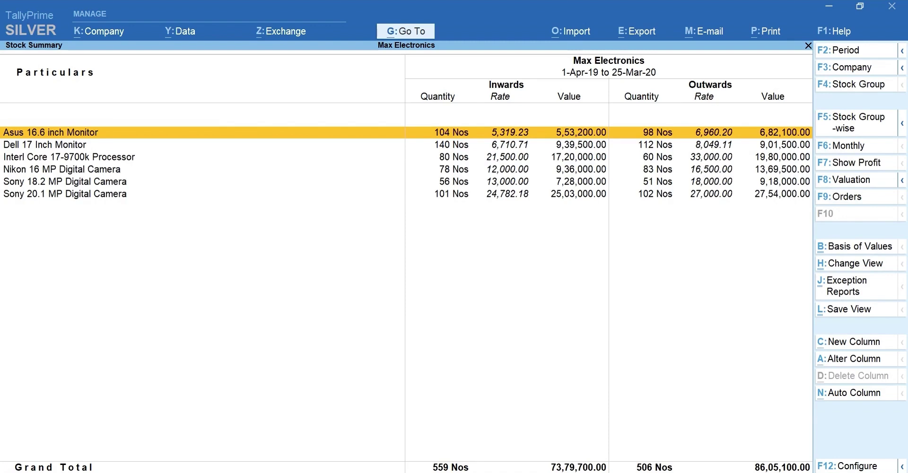
key("ctrl+h")
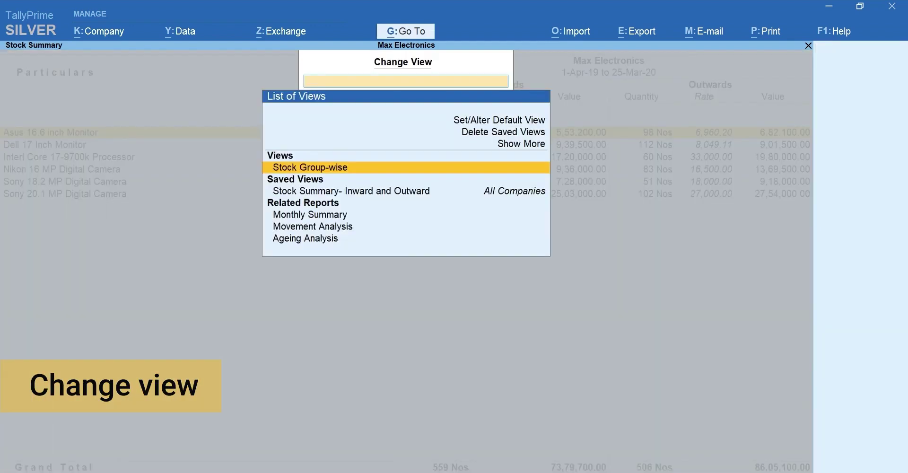
key("Down")
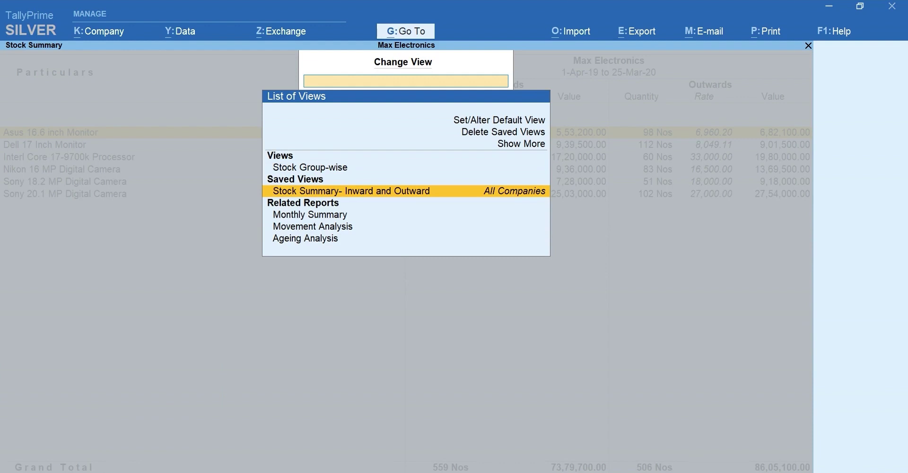
key("Return")
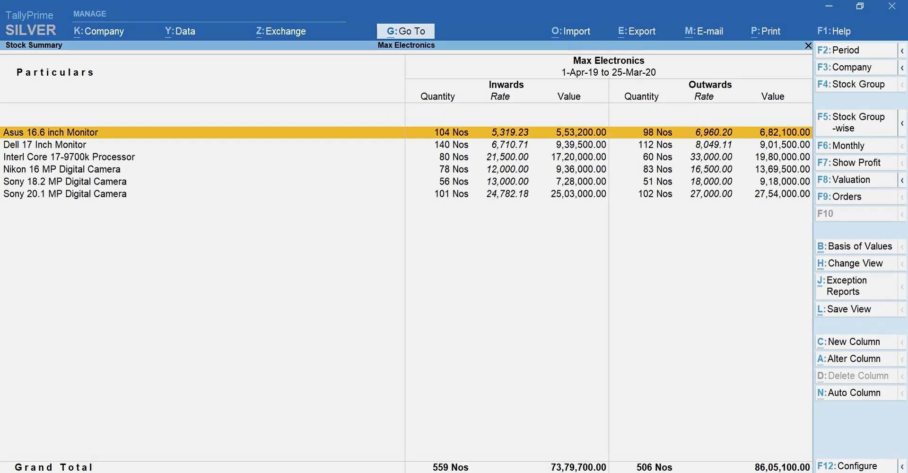
Reopen Stock Summary and filter it to items with Closing Value lesser than 100000
key("Escape")
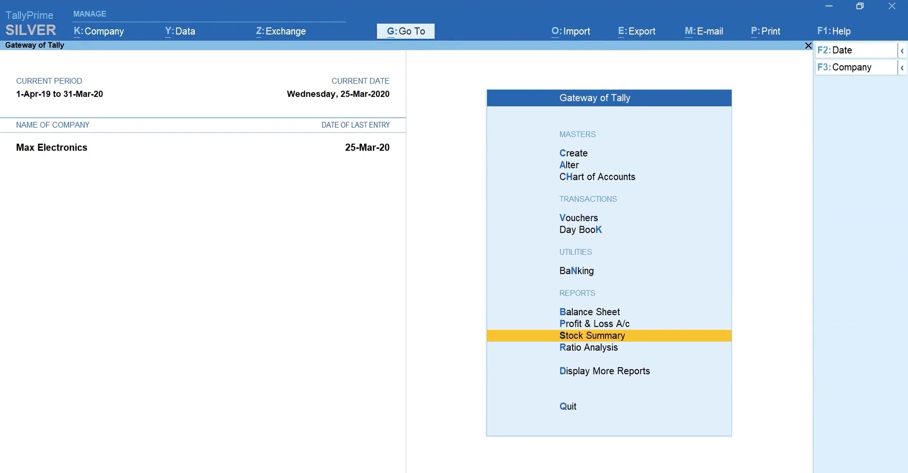
key("Return")
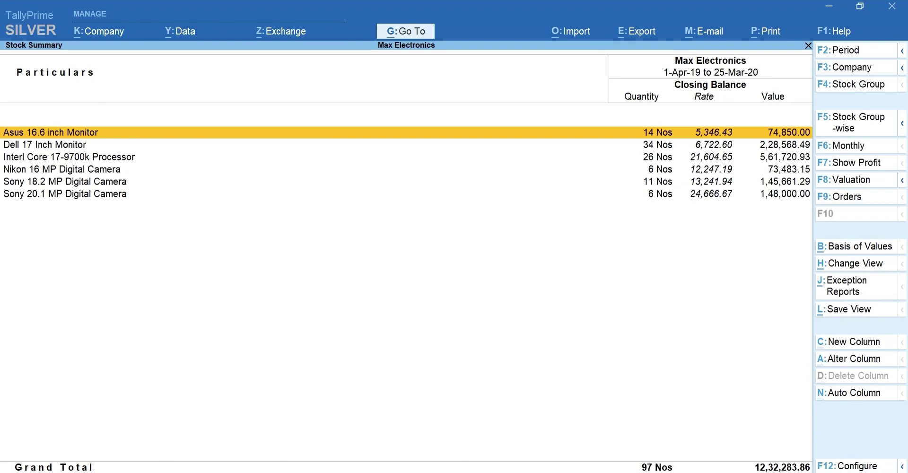
key("alt+F12")
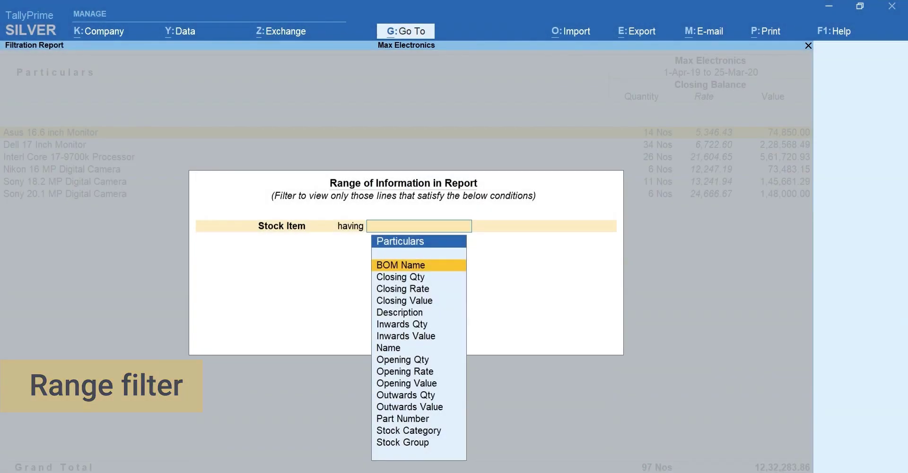
key("Down")
key("Down")
key("Down")
key("Return")
key("Down")
key("Down")
key("Down")
key("Return")
type("1000")
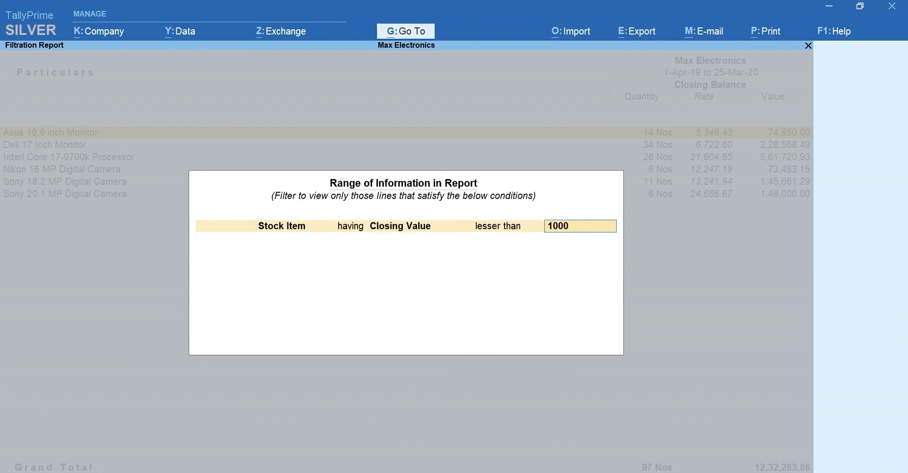
type("00")
key("Return")
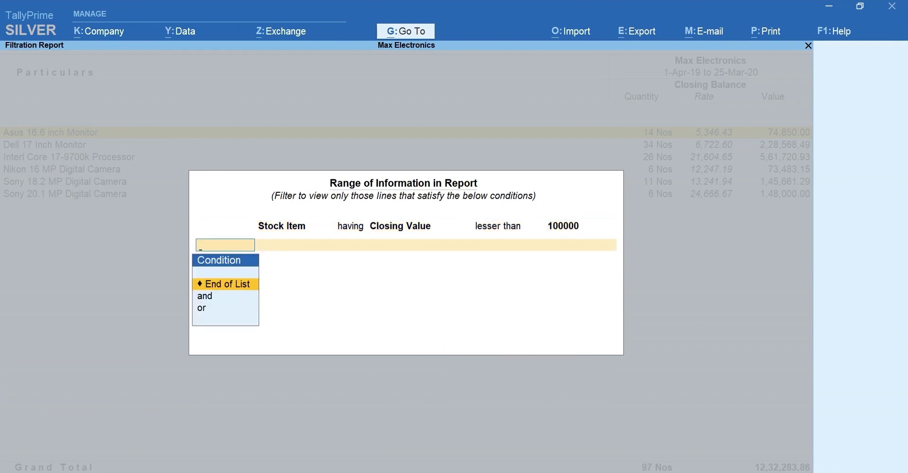
key("Return")
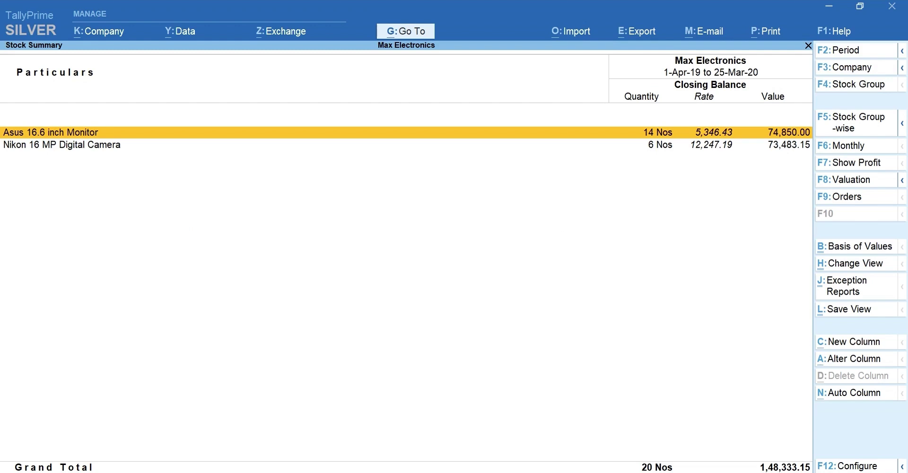
Save the filtered report as the view 'Stock Summary - Less Than 1L'
key("ctrl+l")
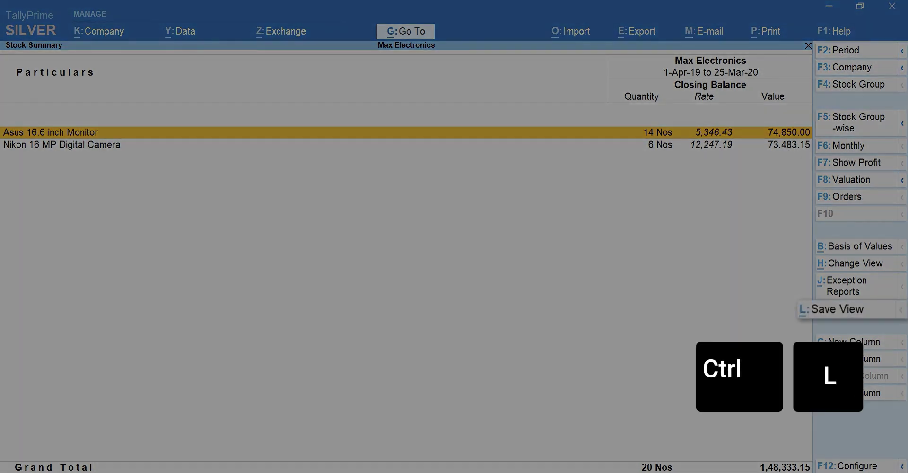
key("BackSpace")
key("BackSpace")
key("BackSpace")
type("Less")
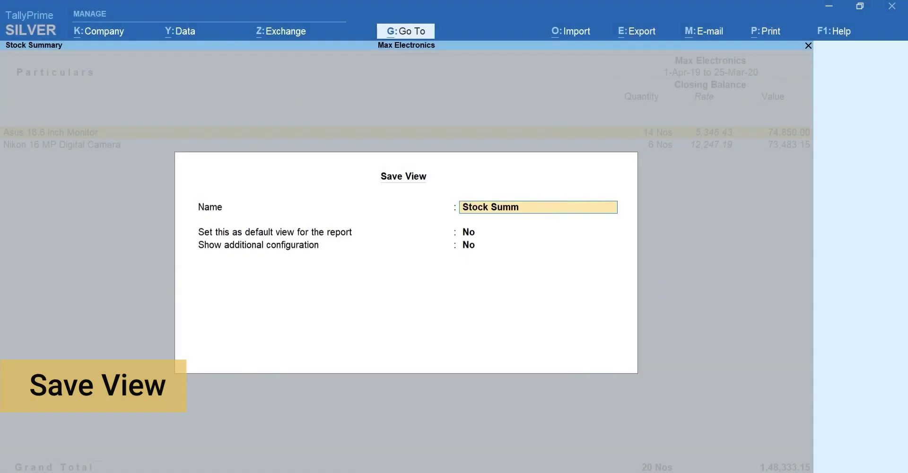
type(" Than 1L")
key("Return")
key("Return")
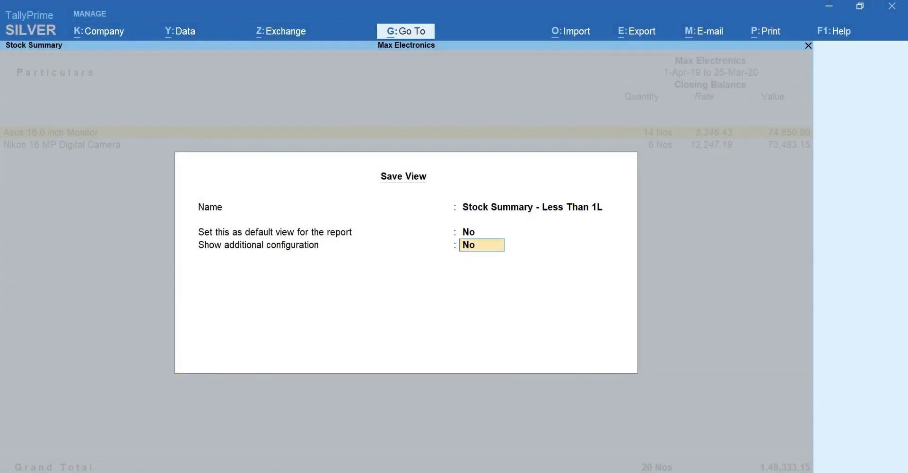
key("Return")
key("Return")
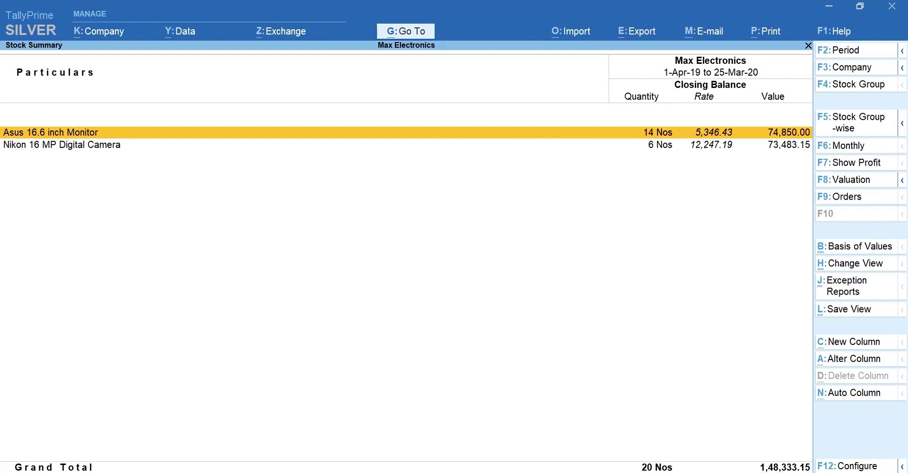
Load the Stock Summary - Less Than 1L view, then return to the default view
key("alt+g")
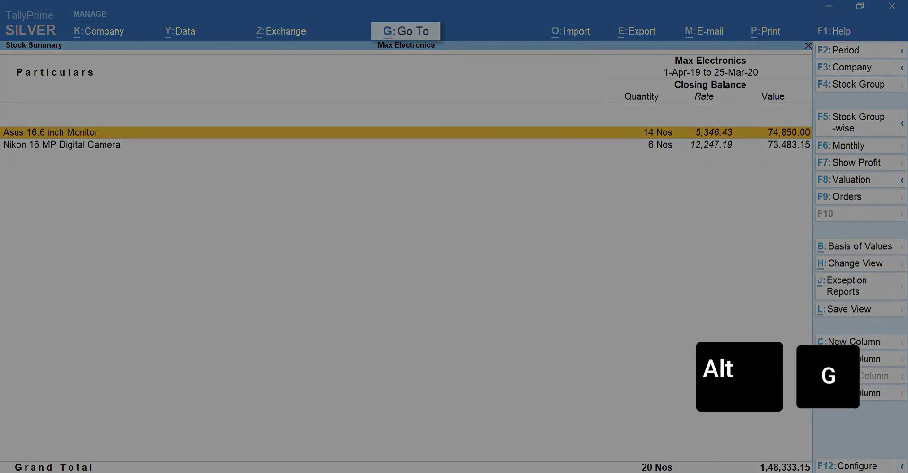
key("Down")
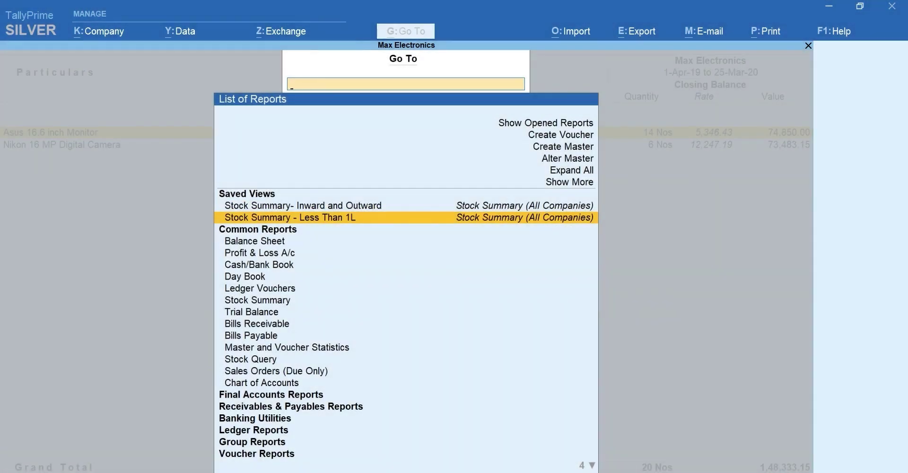
key("Escape")
key("ctrl+h")
key("Down")
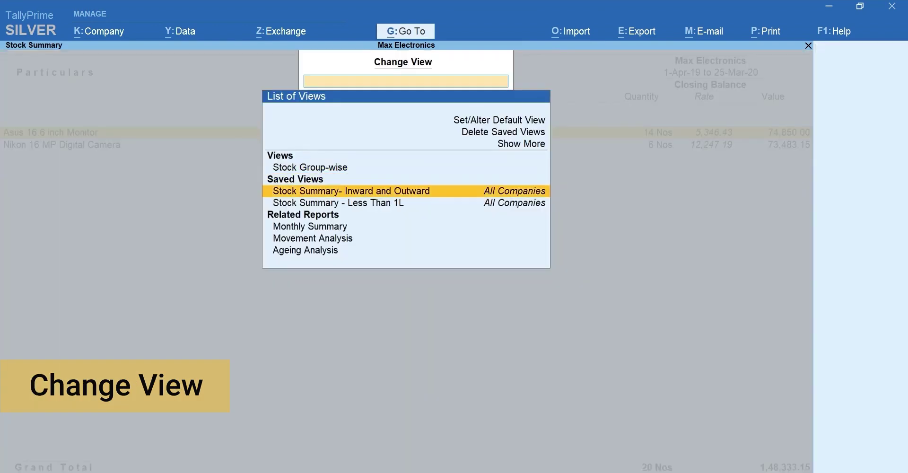
key("Down")
key("Return")
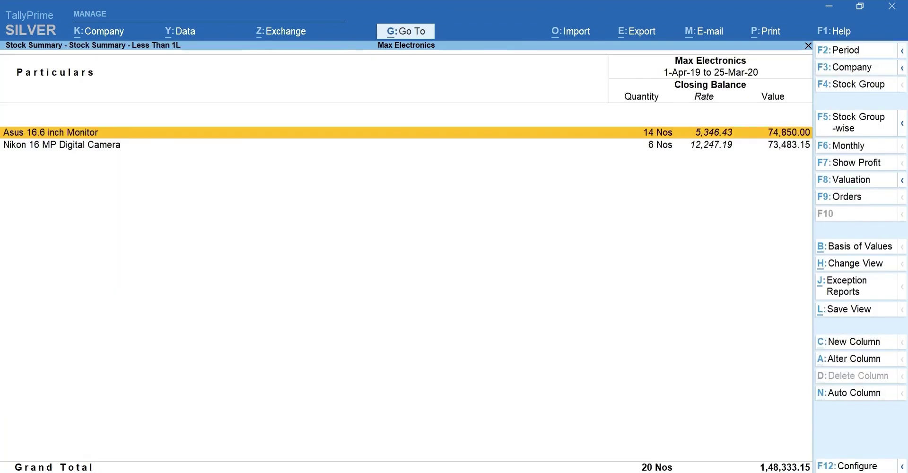
key("Escape")
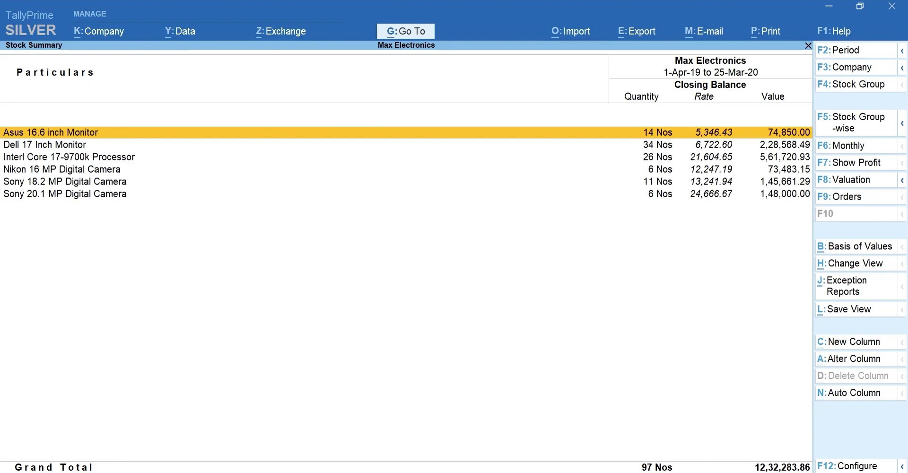
Reopen Stock Summary item-wise with gross profit columns shown
key("Escape")
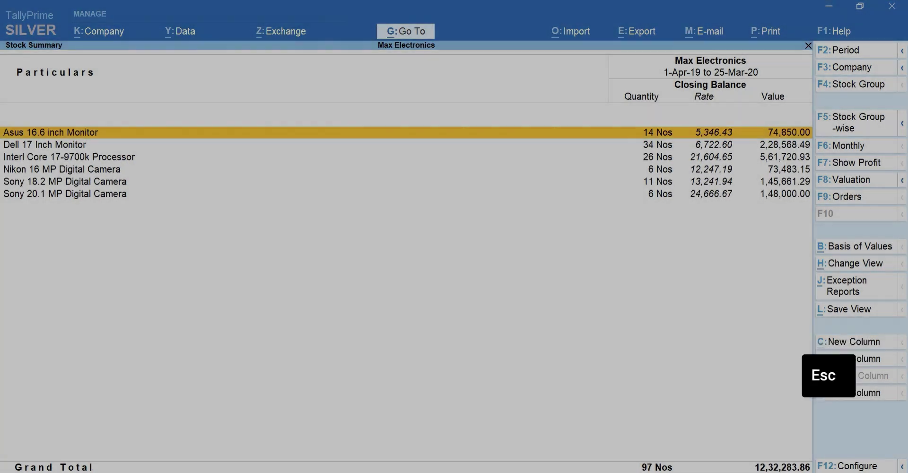
key("Escape")
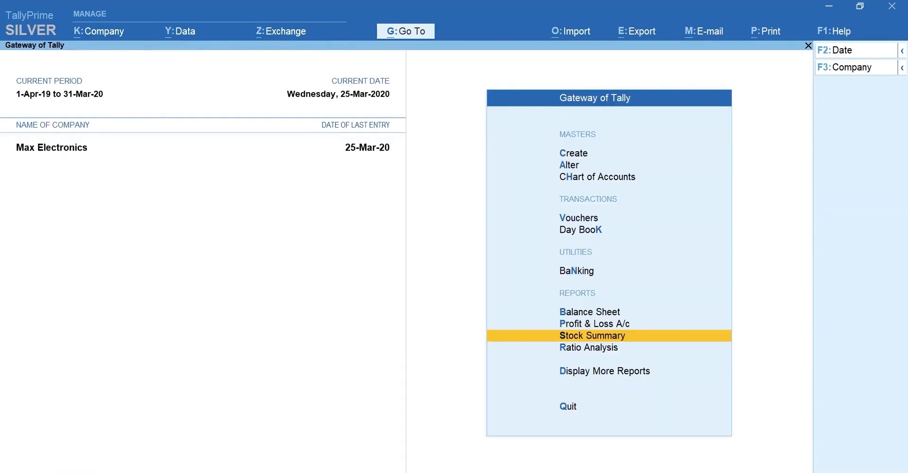
key("Return")
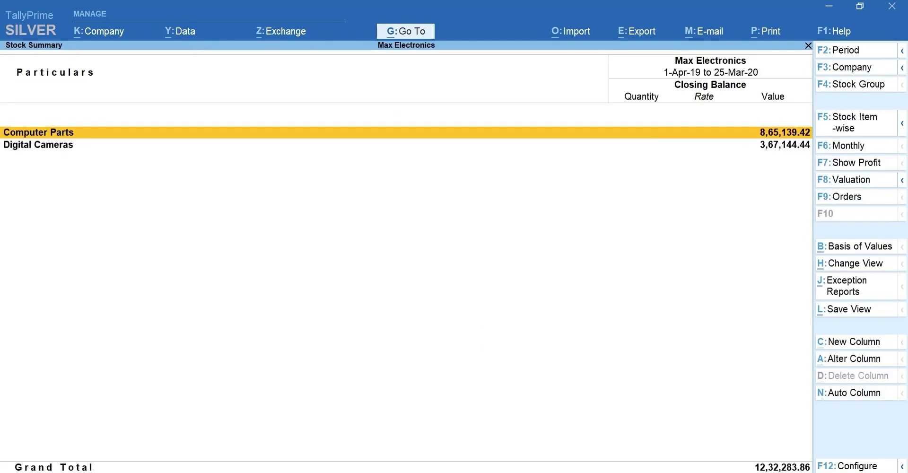
key("F5")
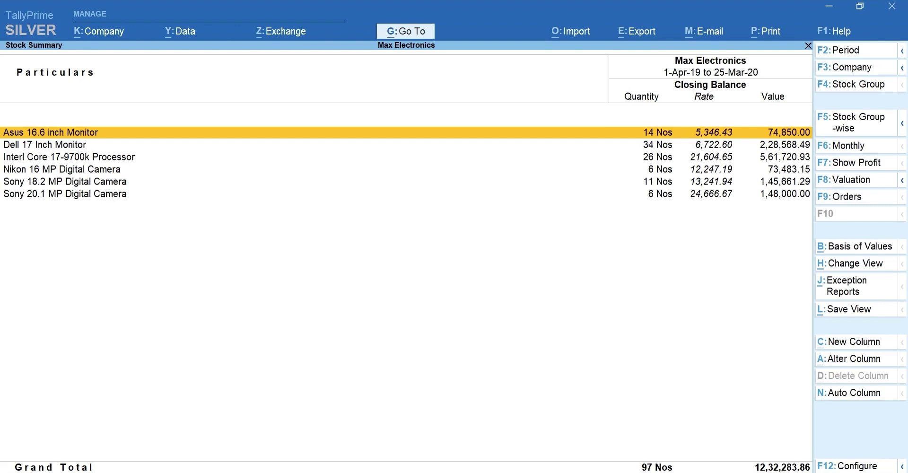
key("F7")
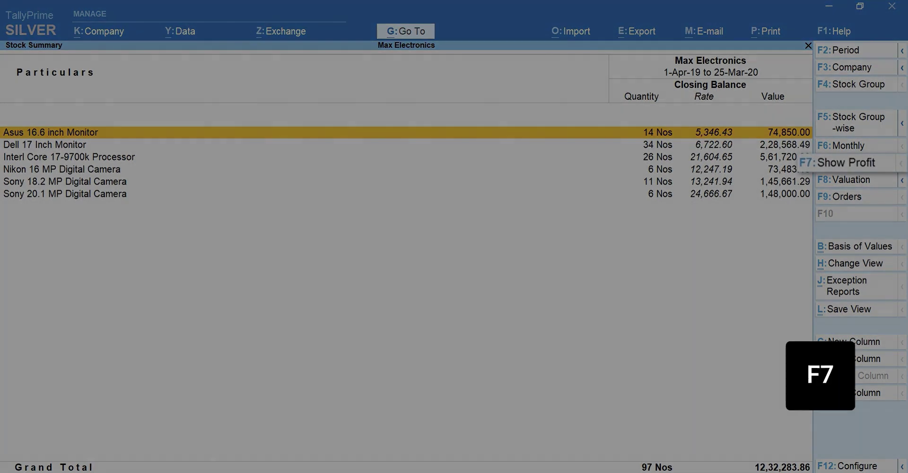
Save it as default view 'Stock Summary - Profit' and reopen the report to verify
key("ctrl")
key("ctrl+l")
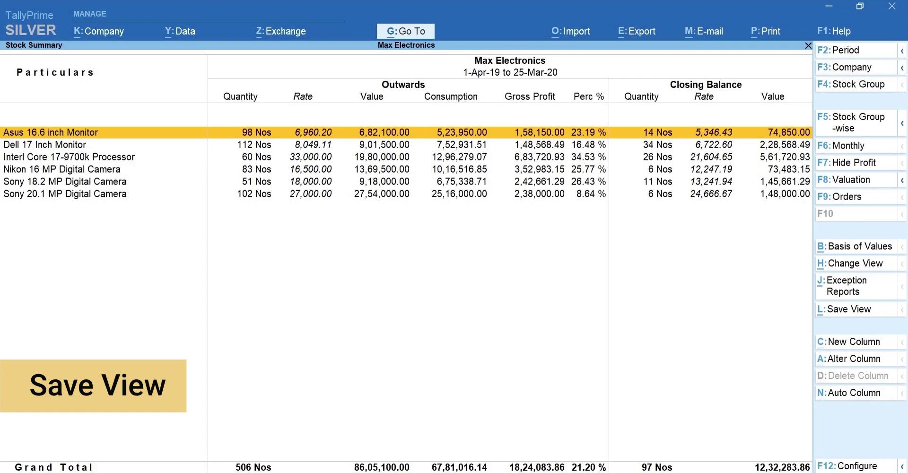
type("Stock Summa- Profit")
key("Return")
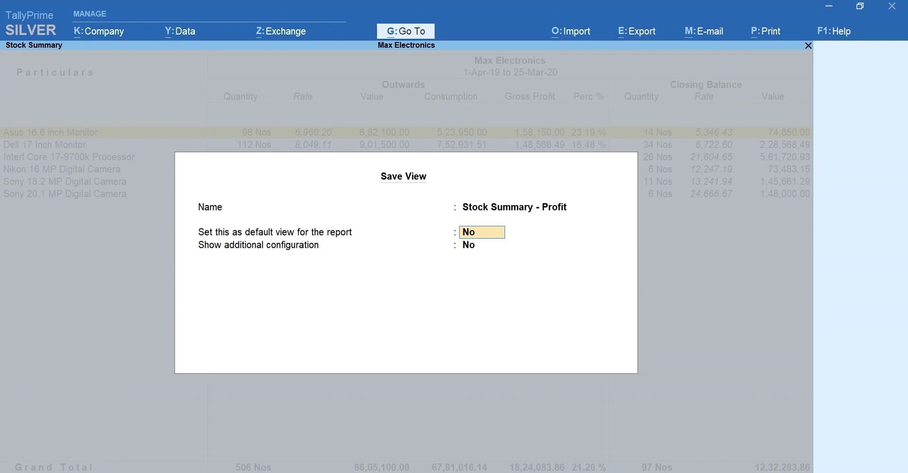
key("y")
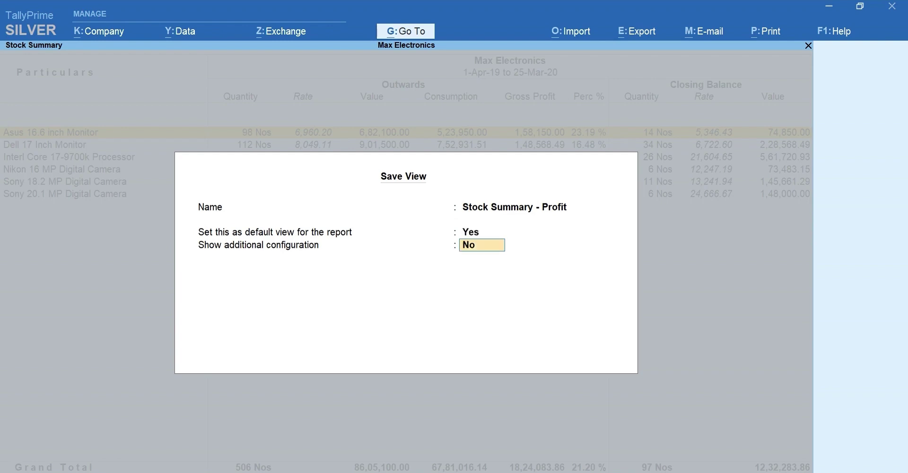
key("Return")
key("Return")
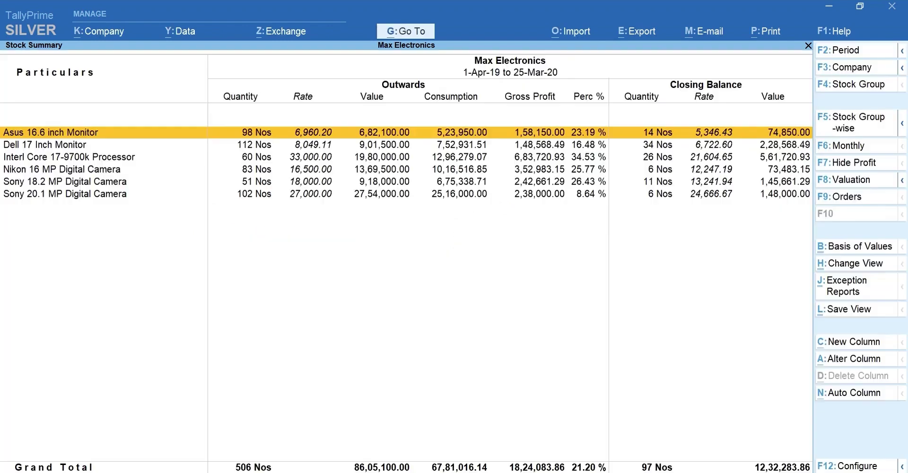
key("Escape")
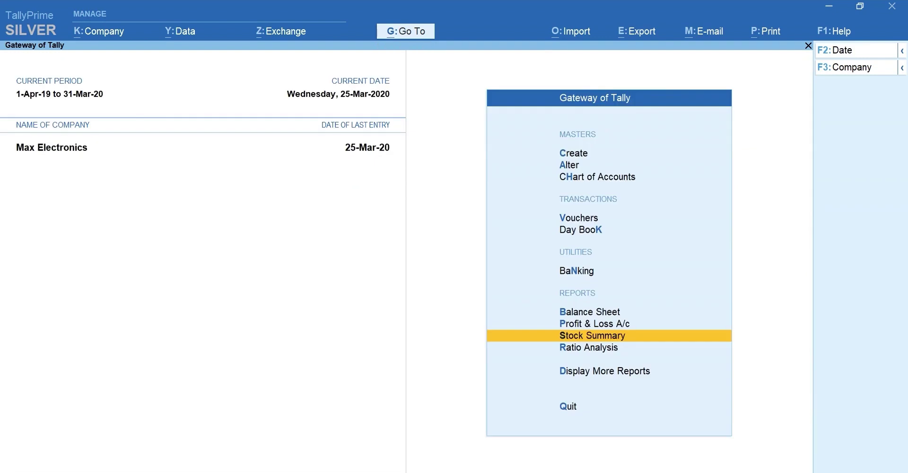
key("Return")
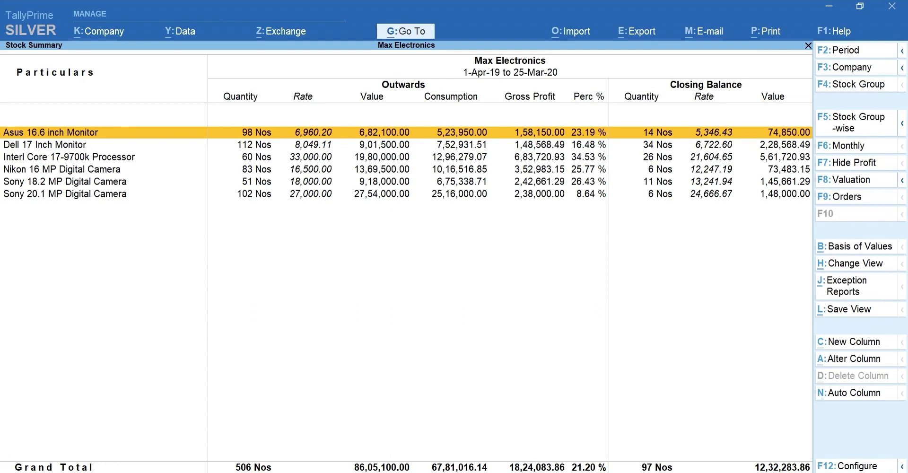
Browse the Delete Saved Views list and back out without deleting anything
left_click(849, 263)
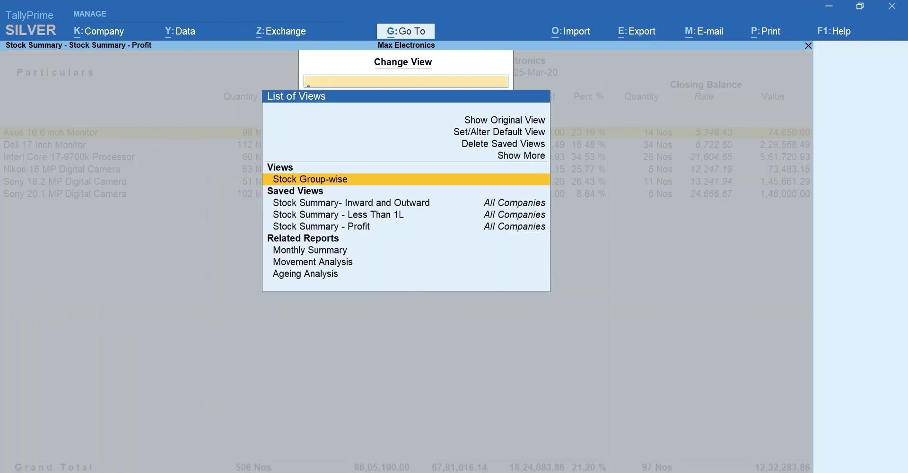
key("Up")
key("Up")
key("Up")
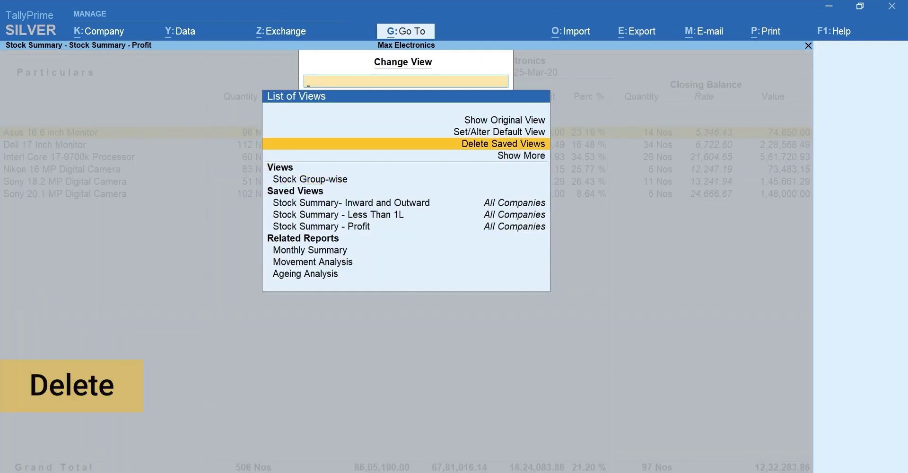
key("Return")
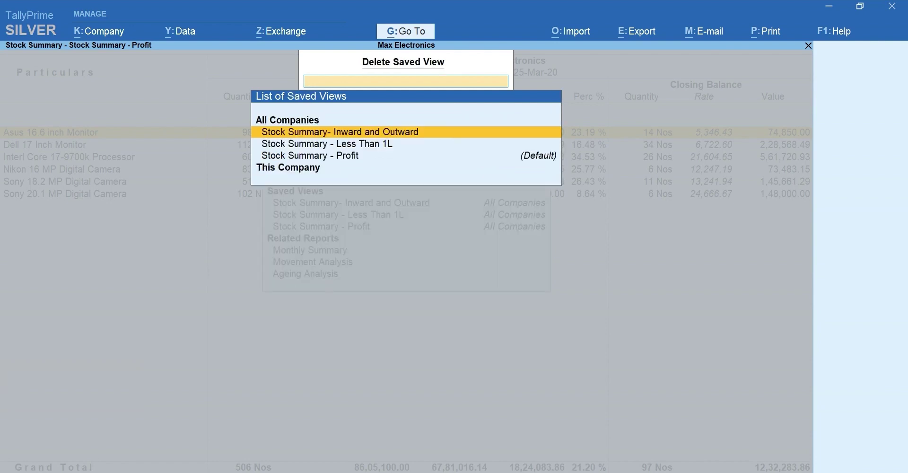
key("Down")
key("Down")
key("Up")
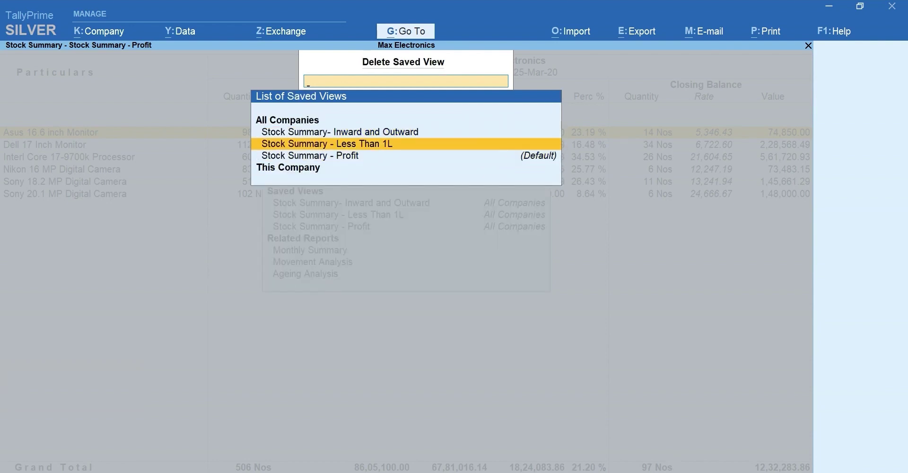
key("Escape")
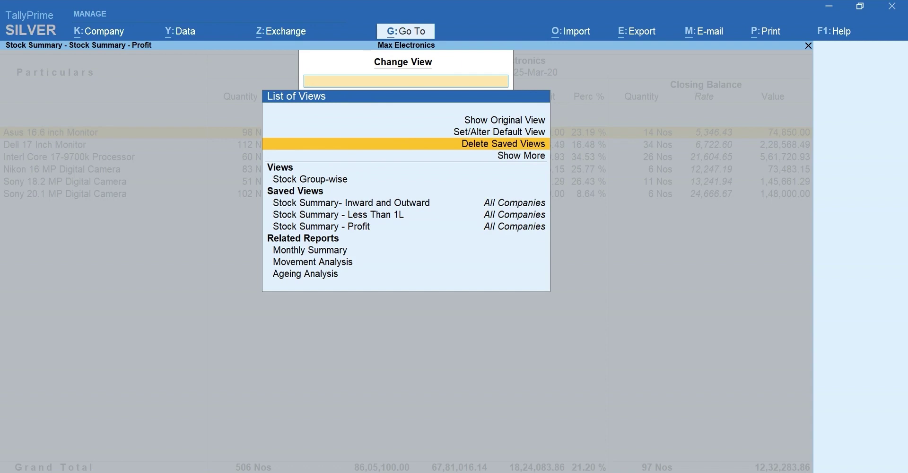
Restore the report's original view and close Stock Summary
key("Up")
key("Up")
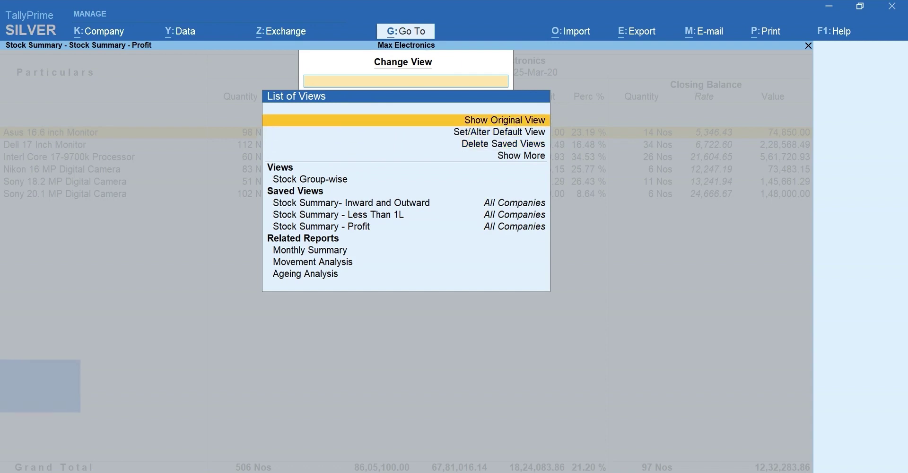
key("Return")
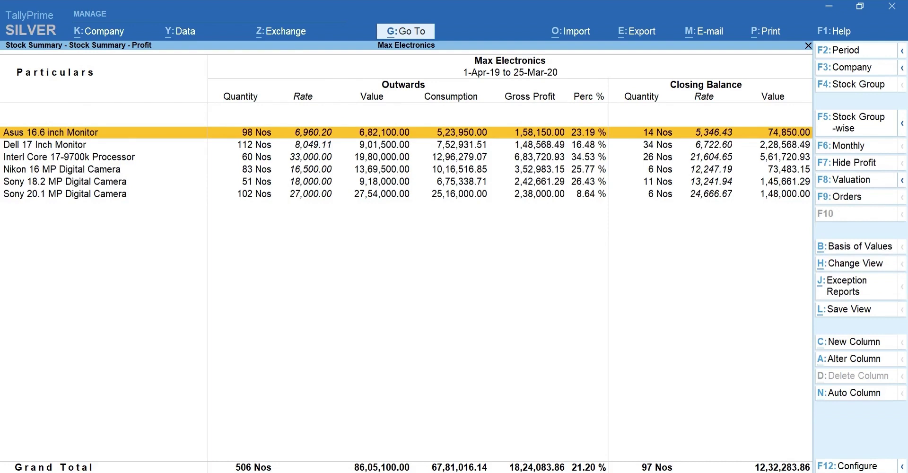
key("Escape")
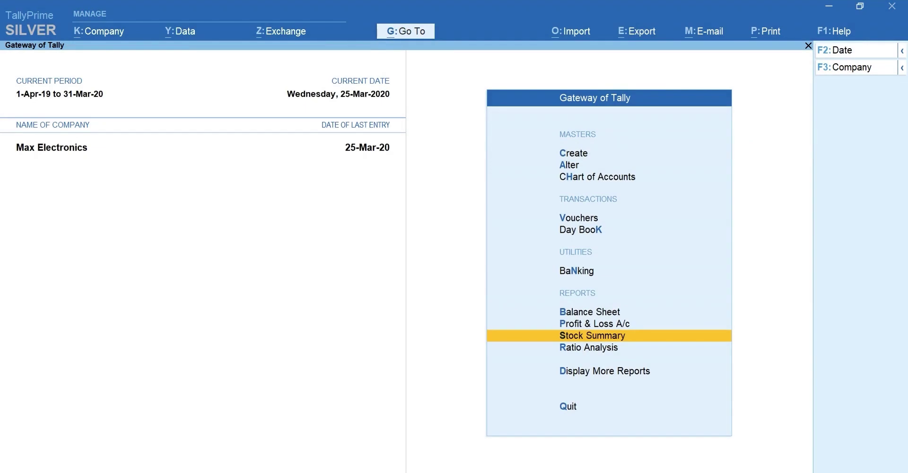
Open Profit & Loss A/c with Monthly auto columns in detailed view
key("Up")
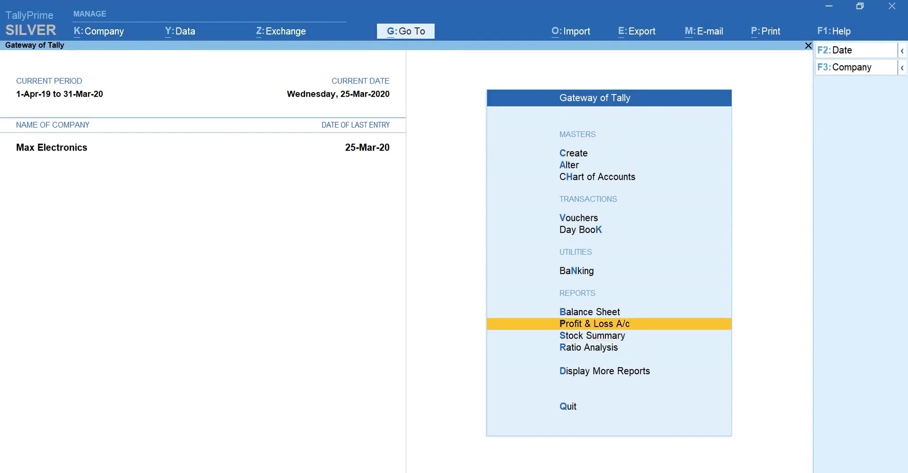
key("Return")
key("alt+n")
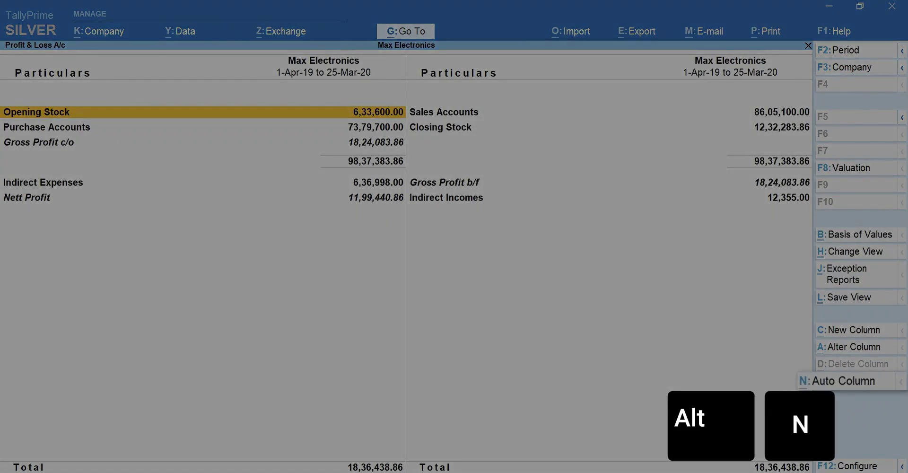
key("Down")
key("Down")
key("Down")
key("Down")
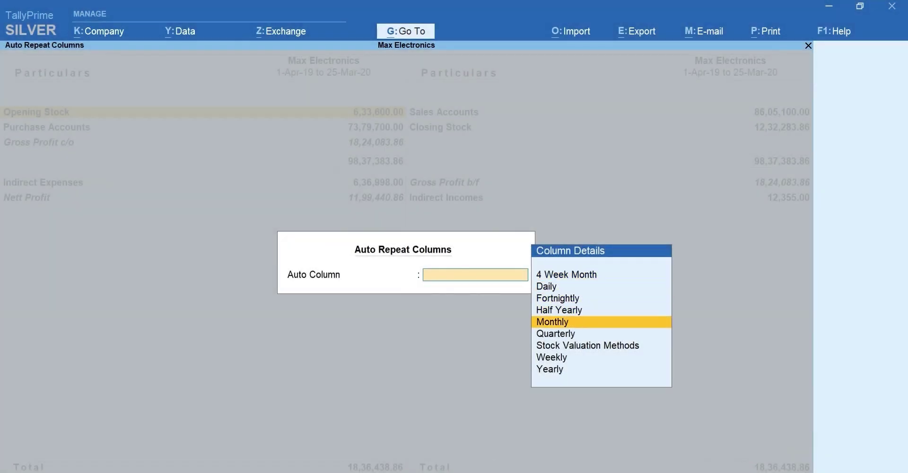
key("Return")
key("alt+F5")
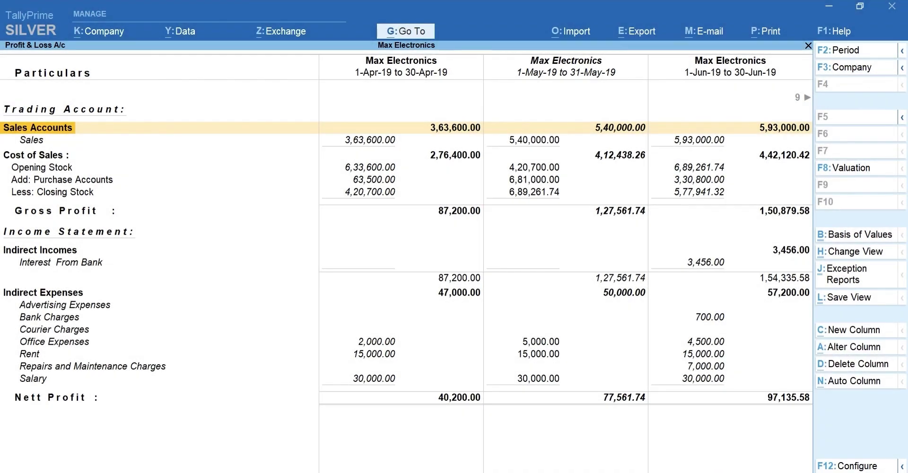
Save view 'Profit & Loss A/C - Monthly', non-default, with Save view for set to All Companies
key("ctrl+l")
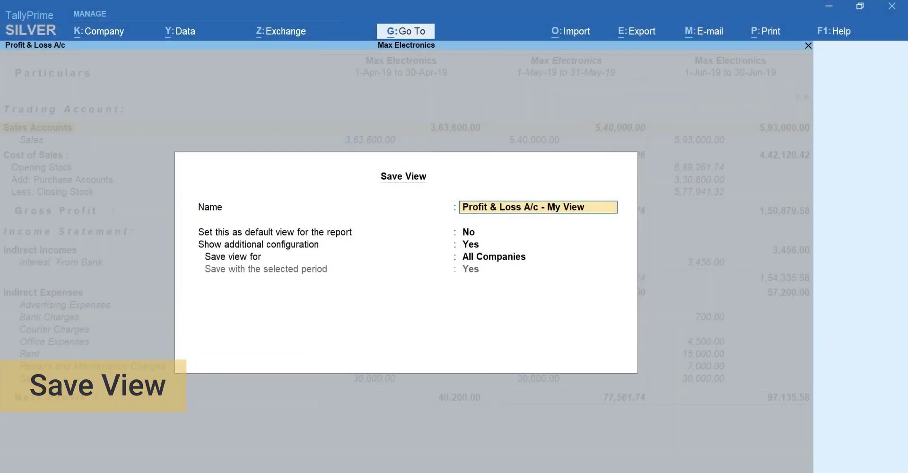
type("Profit & Loss A/C - Monthly")
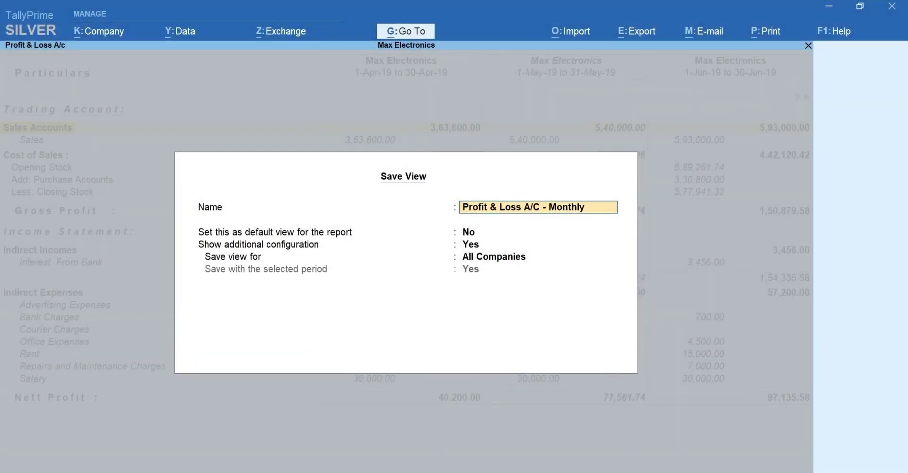
key("Return")
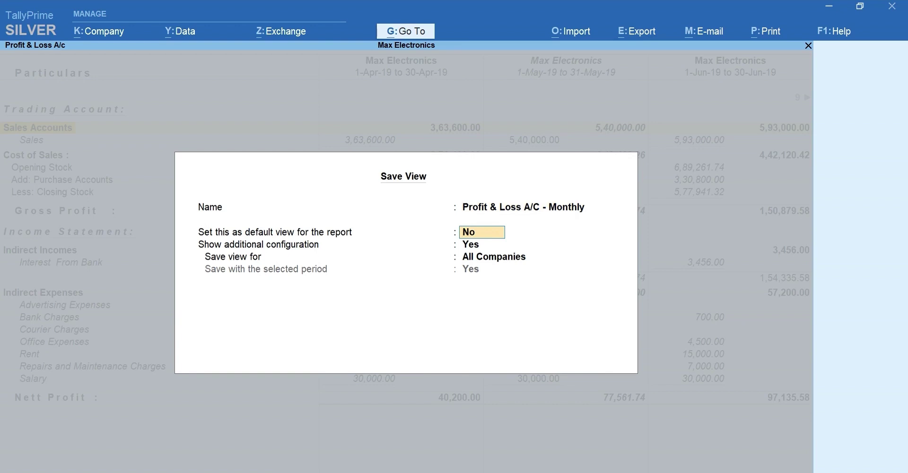
key("Return")
key("Return")
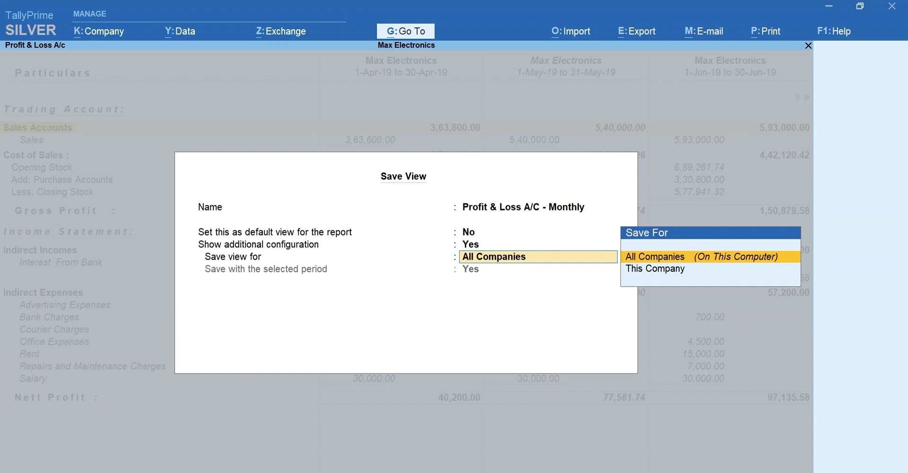
key("Return")
key("Return")
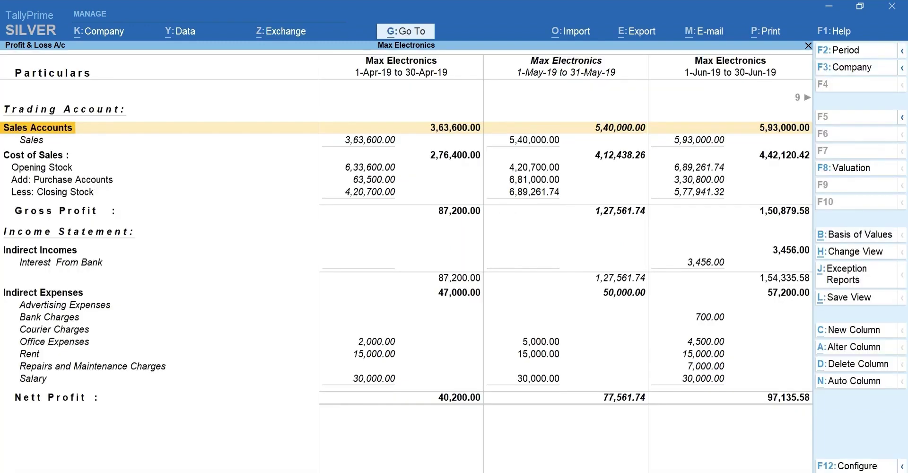